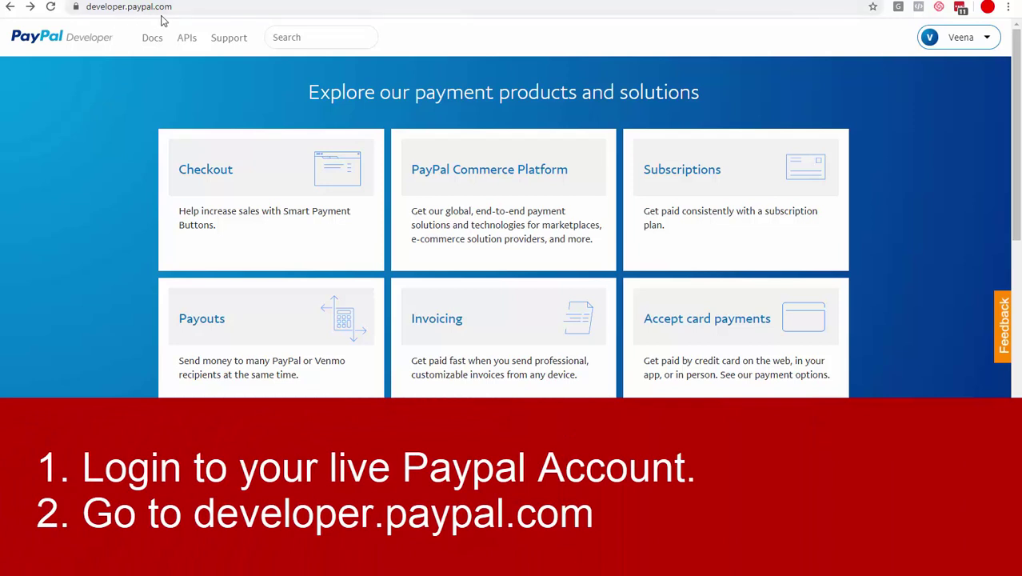
Step: Open the sandbox test accounts from My Account and start creating a custom sandbox account
mouse_move(969, 40)
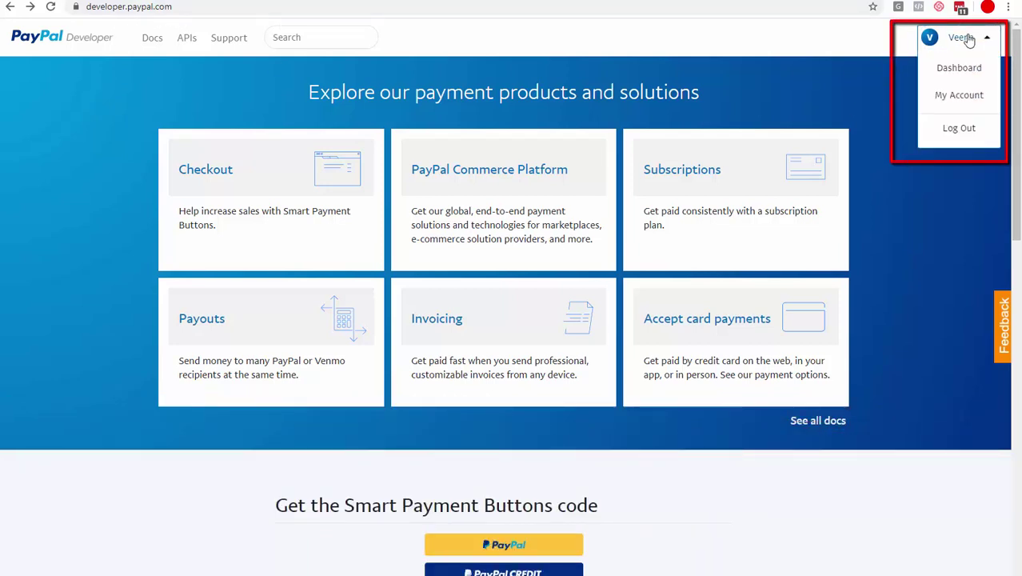
click(955, 94)
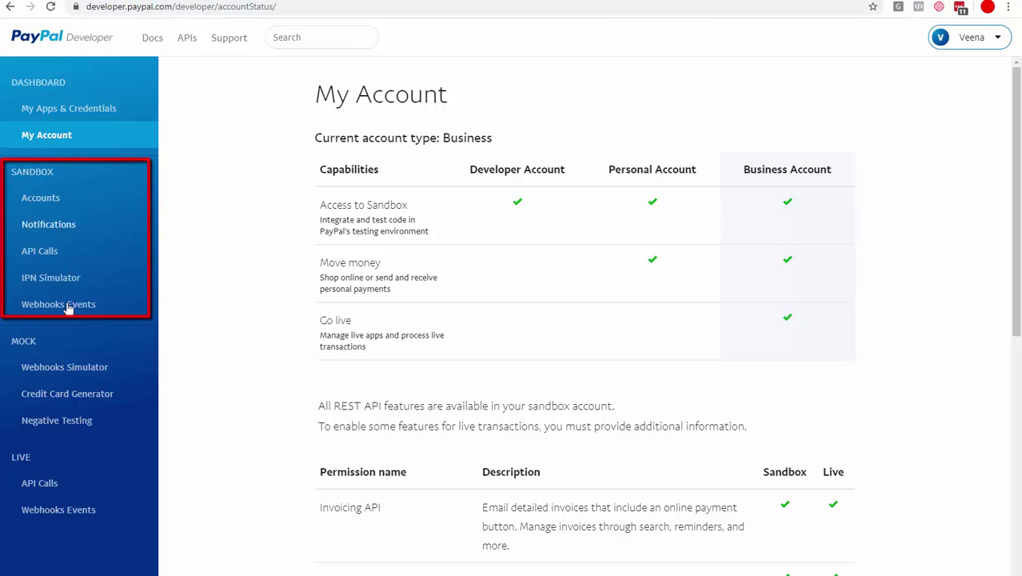
click(40, 197)
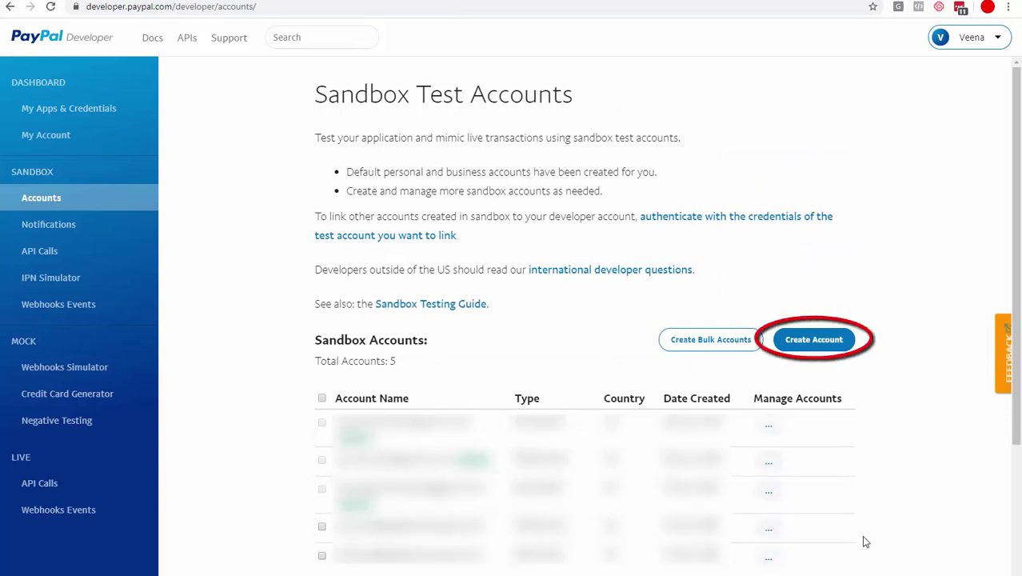
click(808, 346)
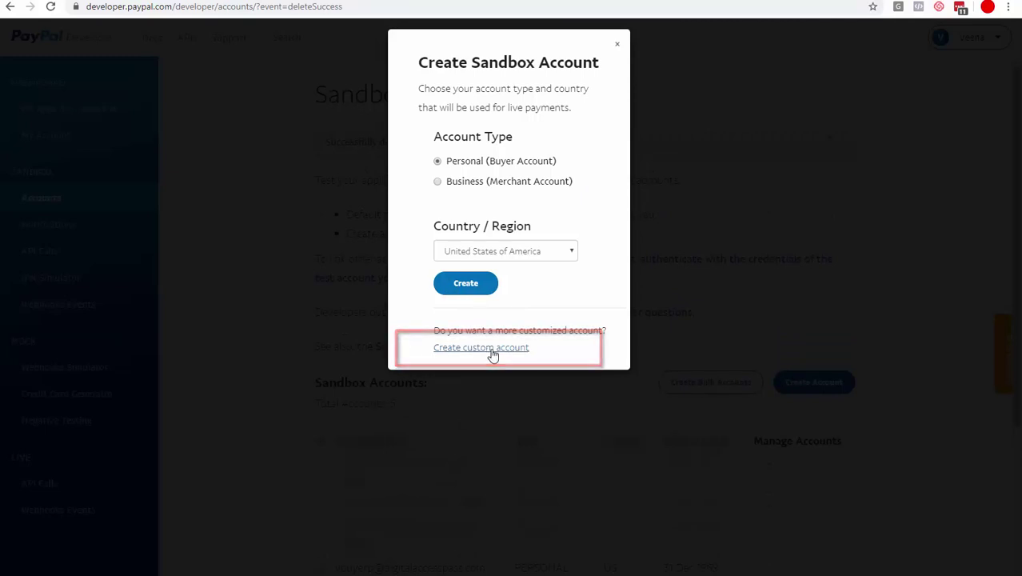
click(485, 349)
Step: Fill in the Personal (Buyer Account) details with the buyer's email address, account password, first name and last name
scroll(304, 274, down, 2)
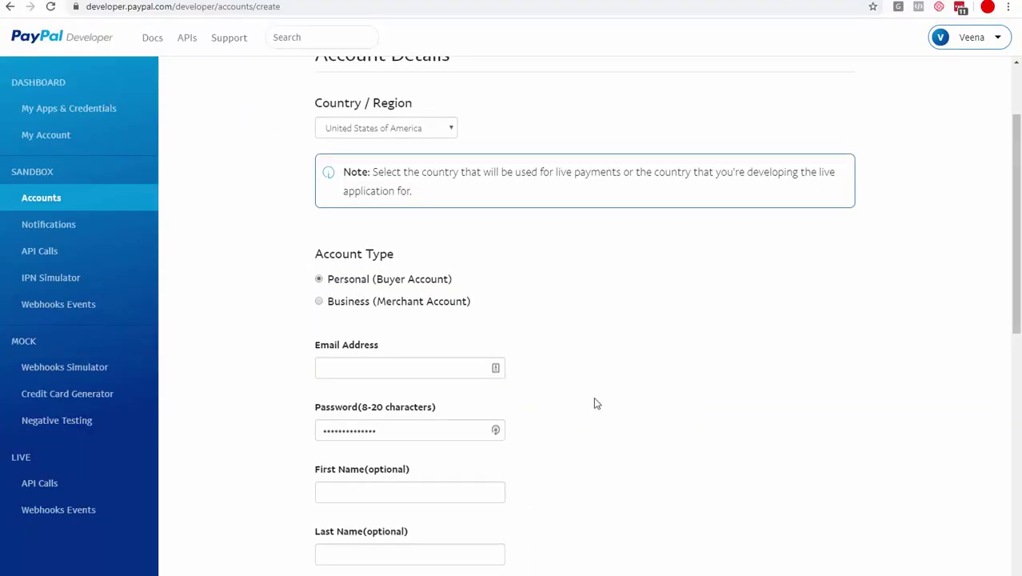
click(398, 370)
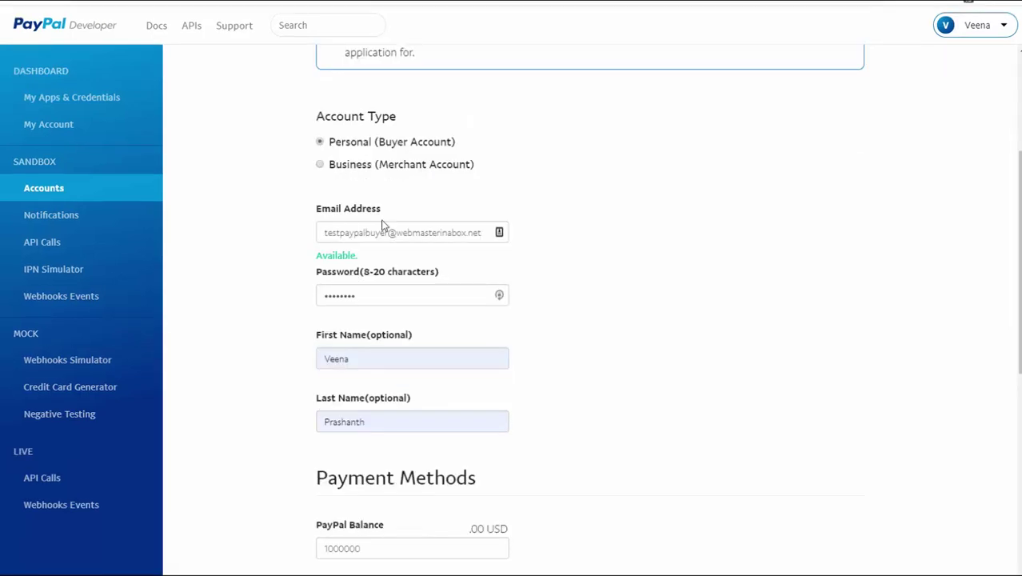
scroll(472, 345, down, 1)
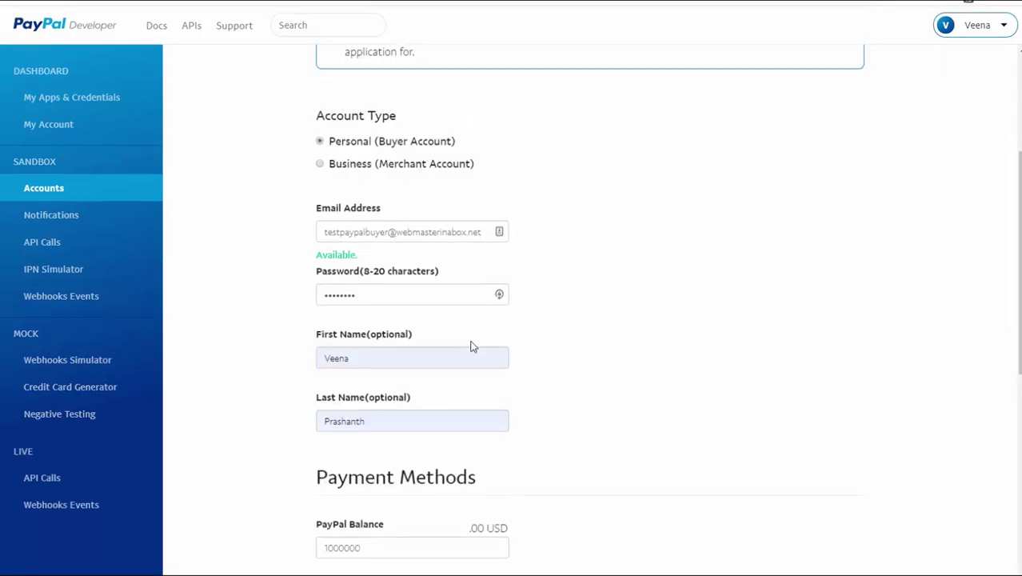
scroll(511, 458, down, 1)
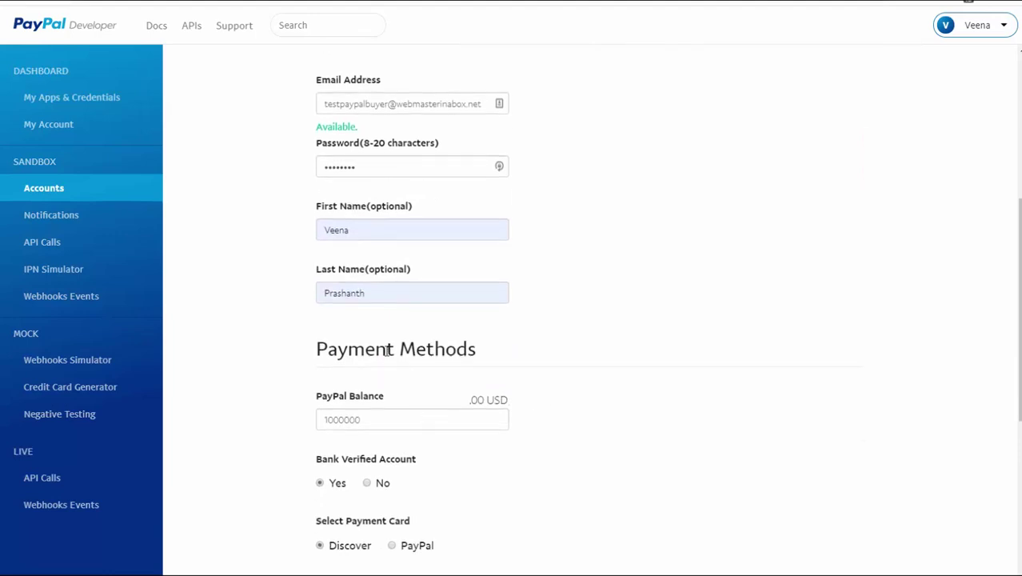
scroll(527, 375, down, 1)
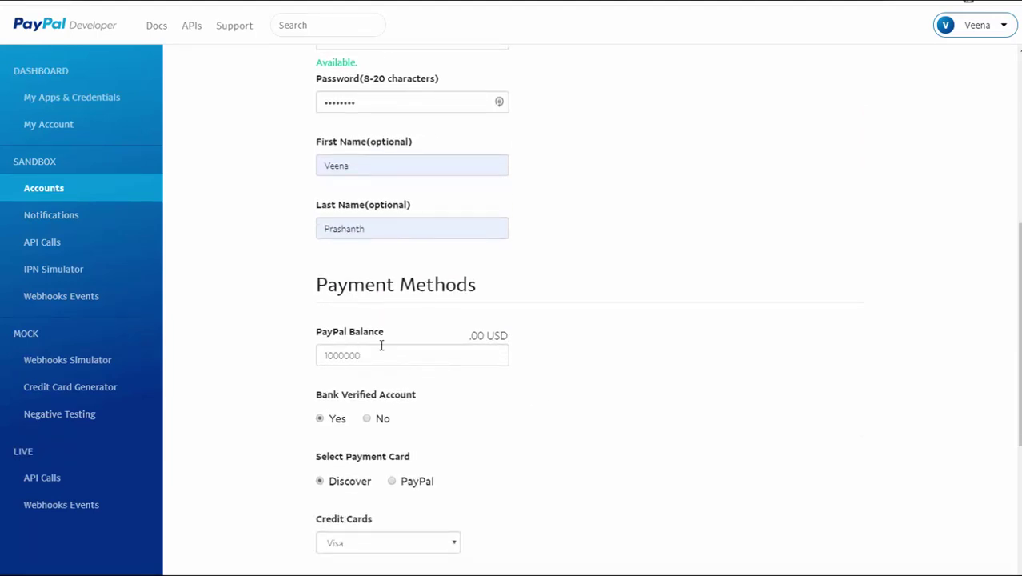
Step: Keep the PayPal balance at 1000000 USD and create the personal buyer account
click(381, 355)
key(ctrl+a)
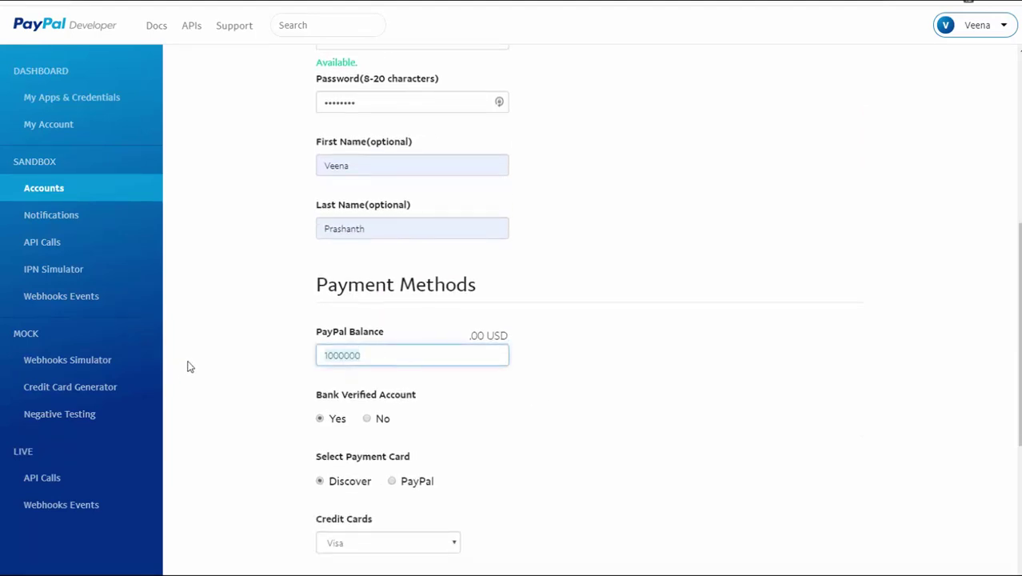
click(421, 352)
scroll(600, 384, down, 2)
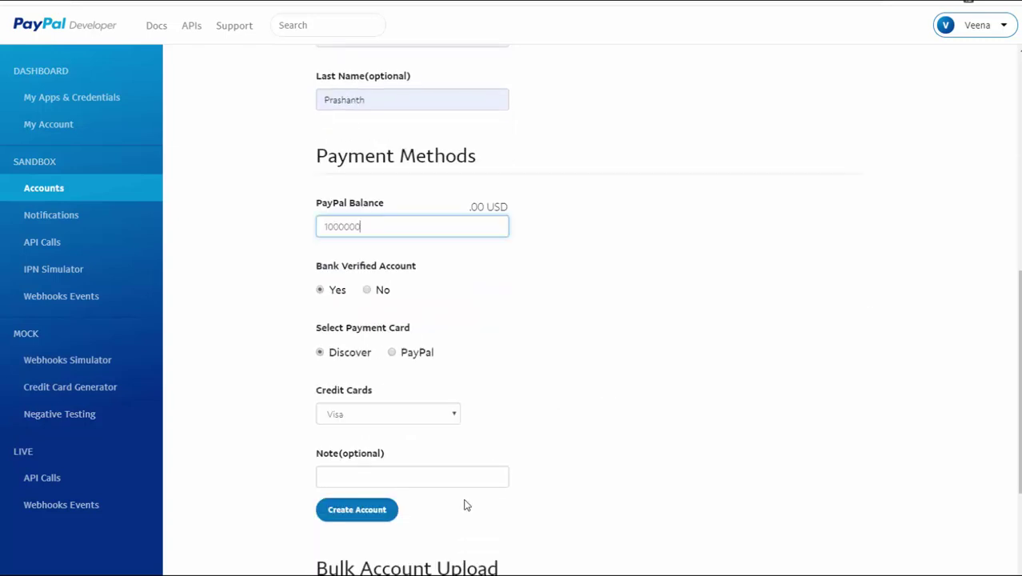
click(370, 510)
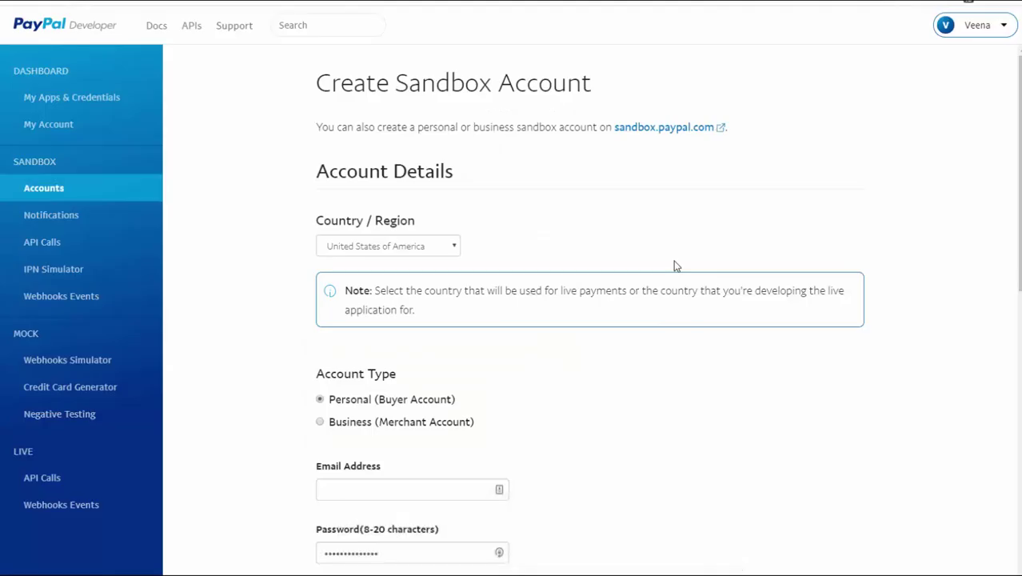
Step: Set up a Business (Merchant Account) for the United States of America with the seller's email address, password, first name and last name
scroll(674, 266, down, 2)
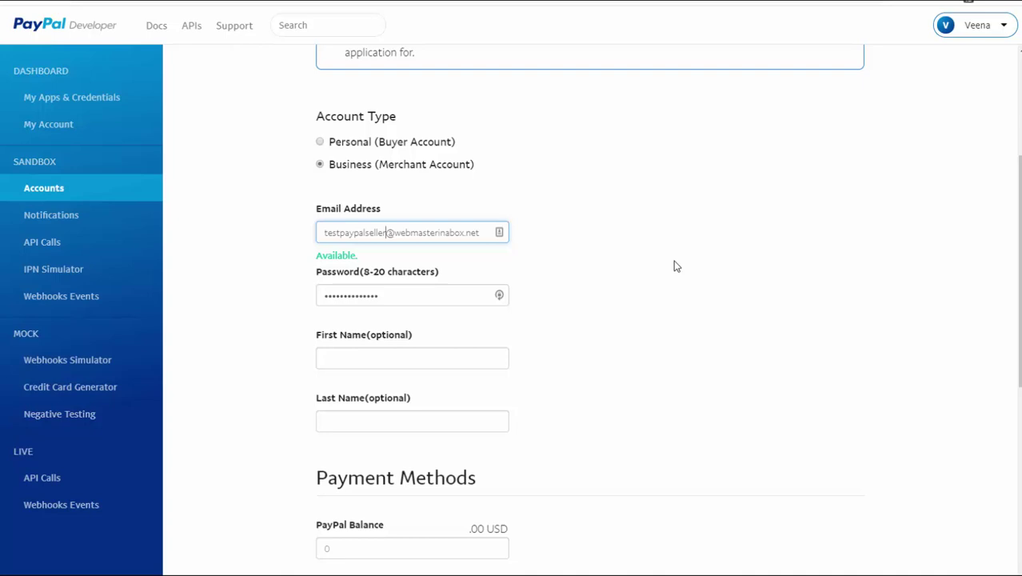
key(Tab)
click(675, 266)
key(ctrl+a)
click(674, 266)
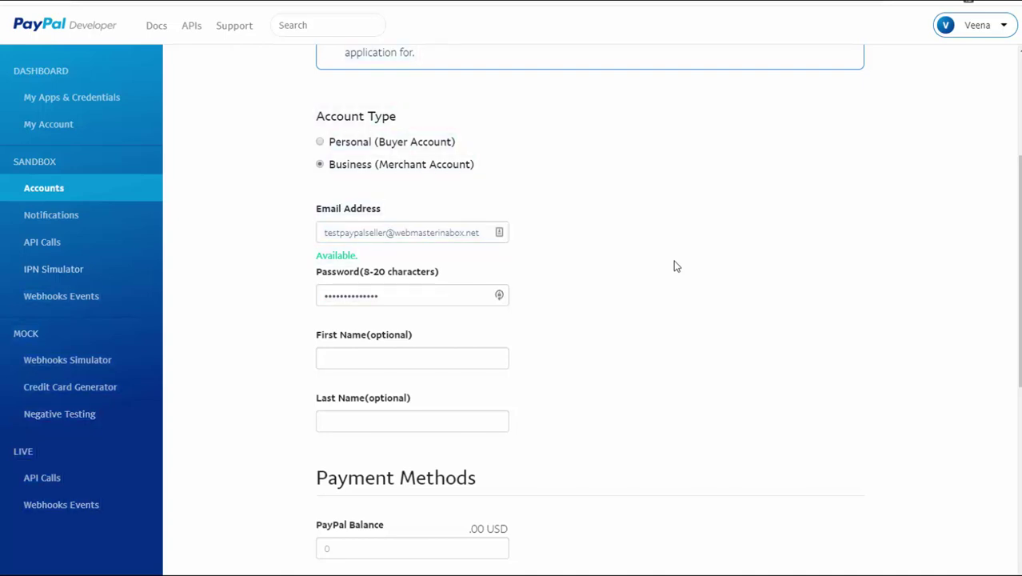
key(Tab)
scroll(675, 267, down, 3)
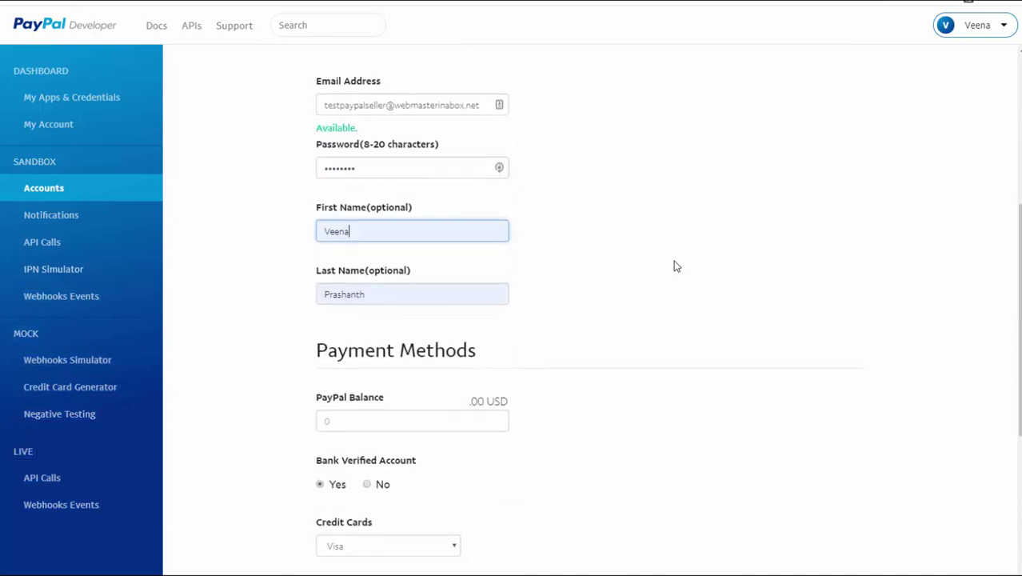
Step: Set the seller account's PayPal balance to 1000000 USD
key(Tab)
key(Tab)
text(1000000)
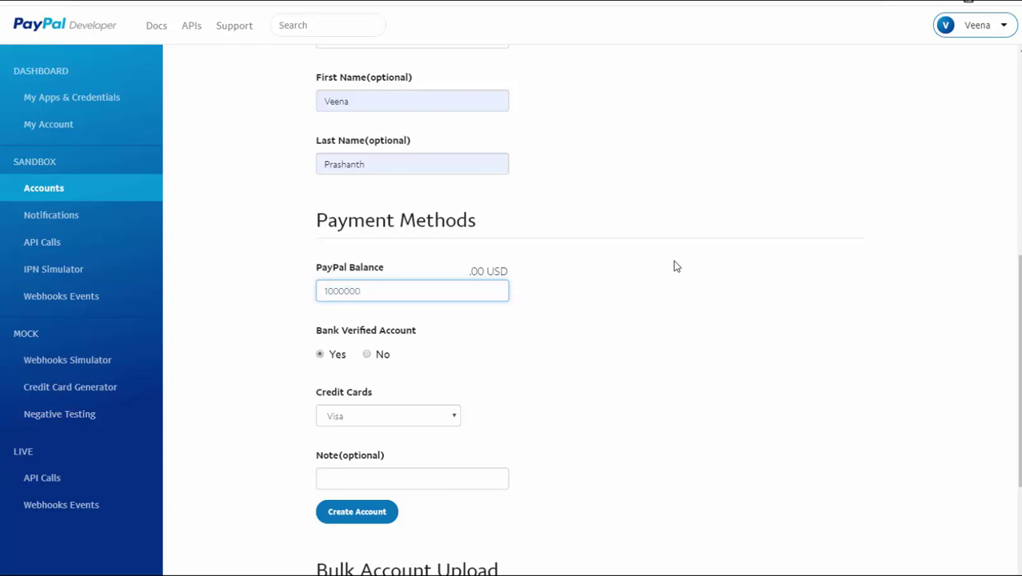
scroll(675, 267, down, 2)
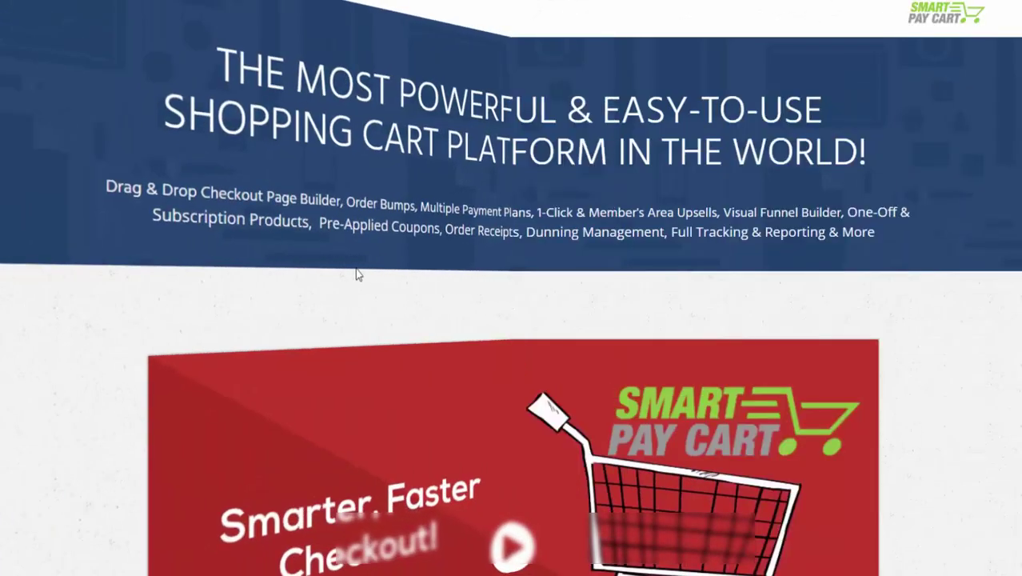
scroll(334, 273, down, 1)
scroll(334, 272, down, 1)
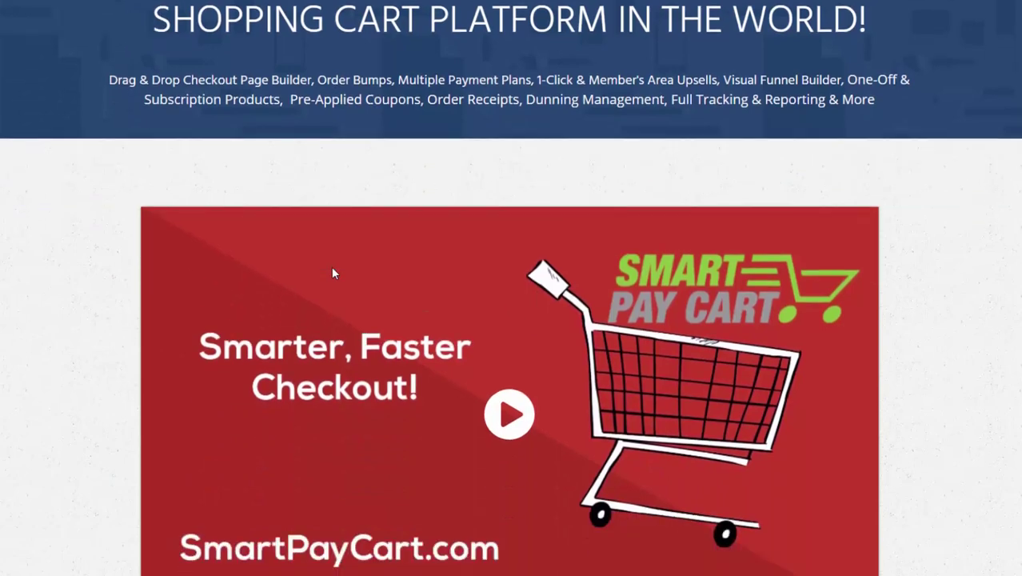
scroll(333, 273, down, 1)
scroll(333, 272, down, 1)
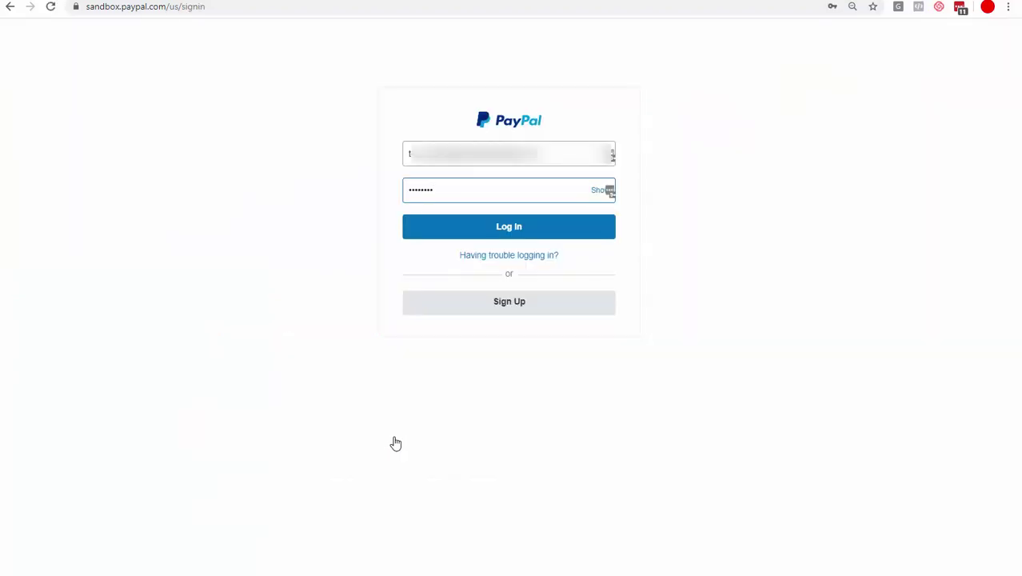
Step: Log in to sandbox.paypal.com with the seller account and open the instant payment notification settings for editing
key(Tab)
key(Return)
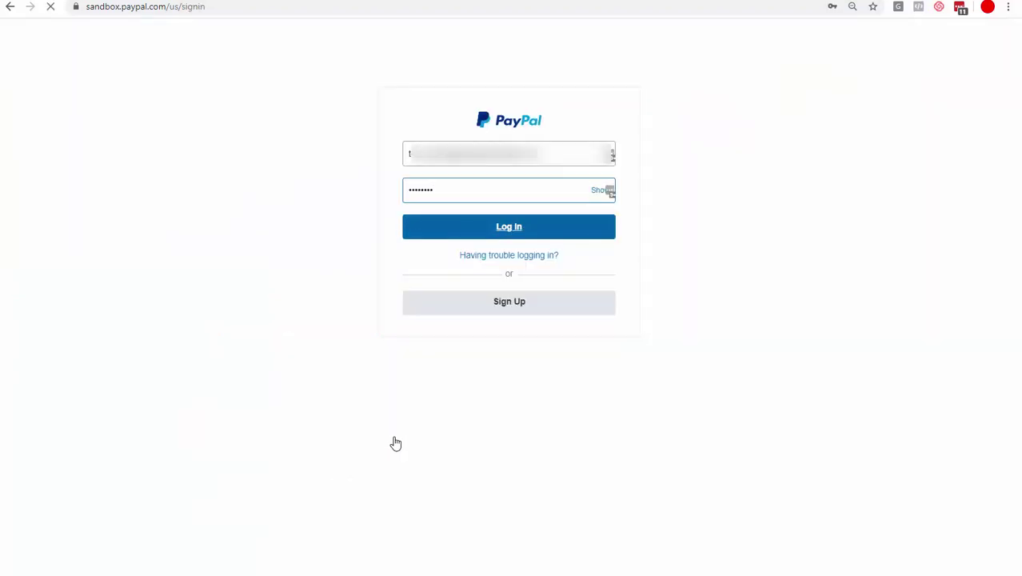
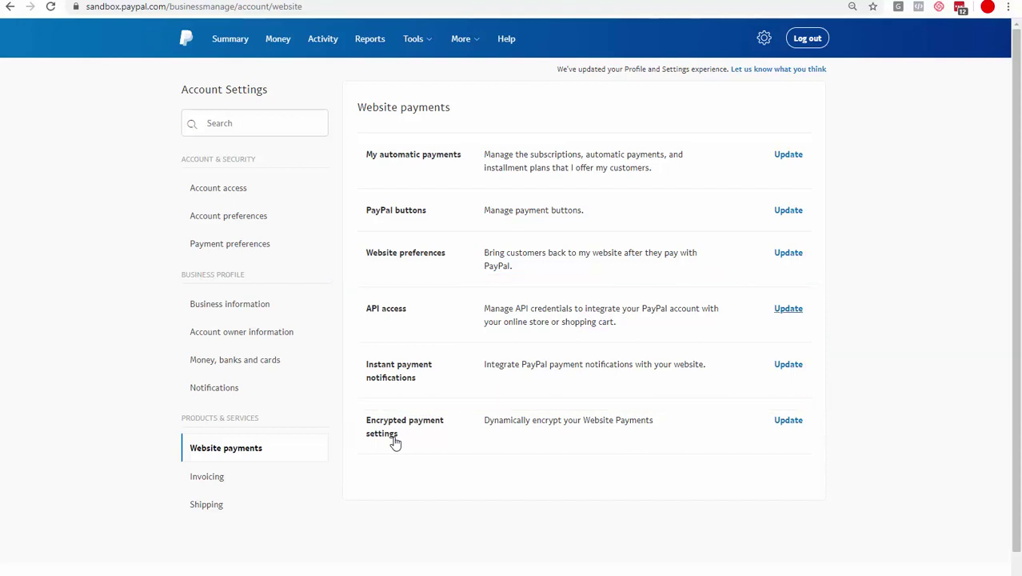
scroll(396, 443, down, 4)
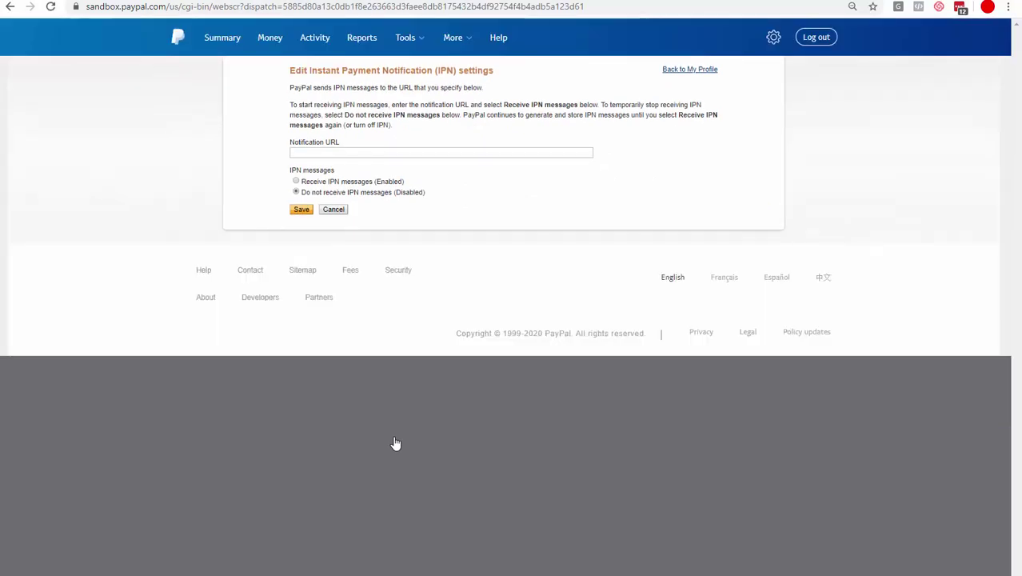
text(https://yoursite.com/)
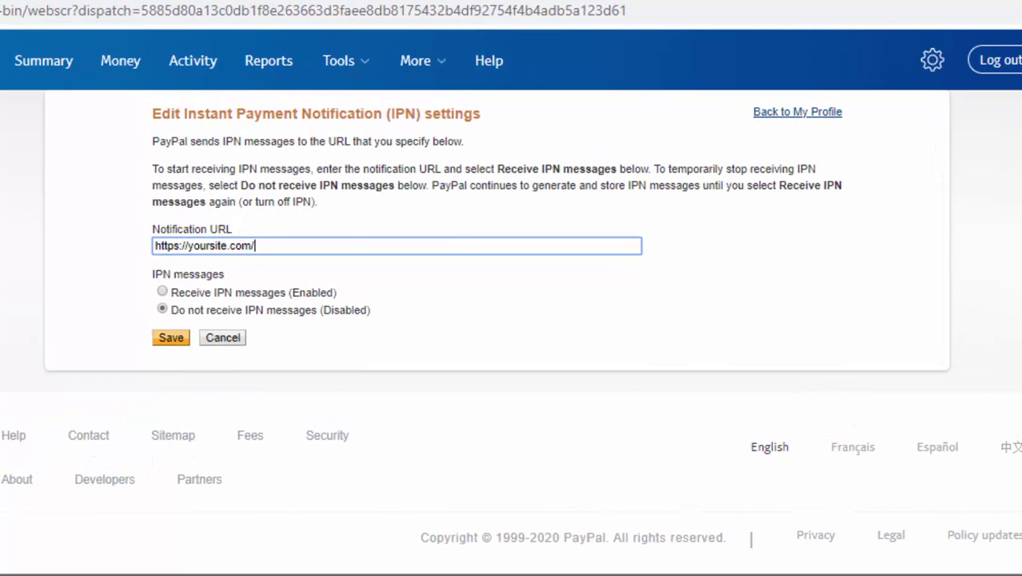
text(dap/dap-paypal.php)
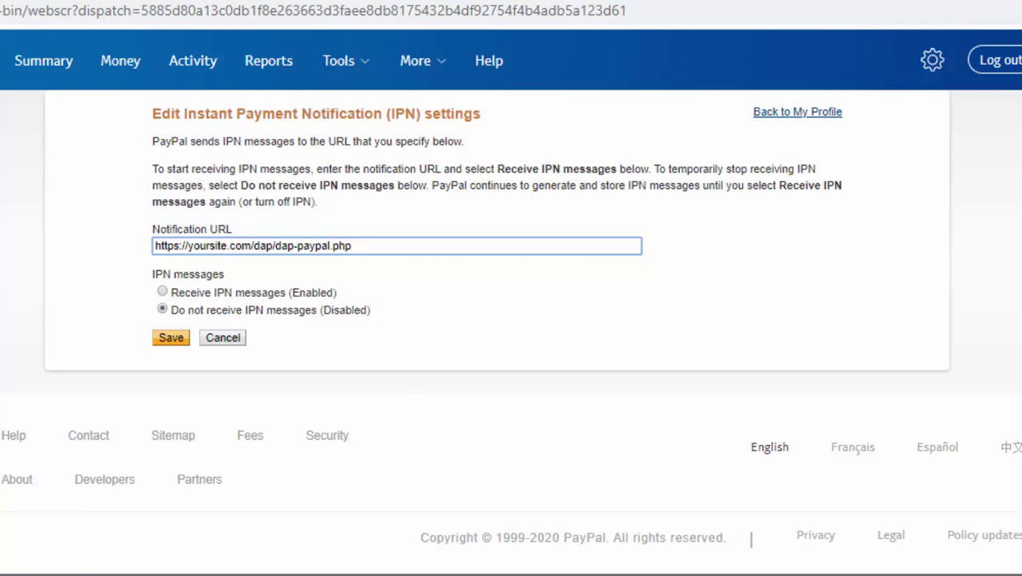
click(163, 292)
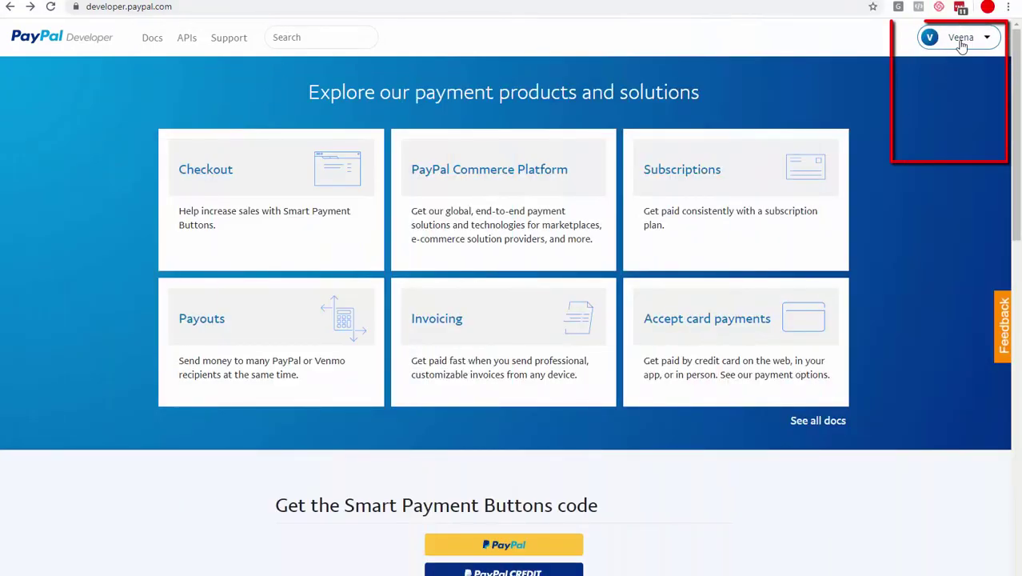
Step: Return to developer.paypal.com and open the sandbox accounts by way of My Account
click(963, 40)
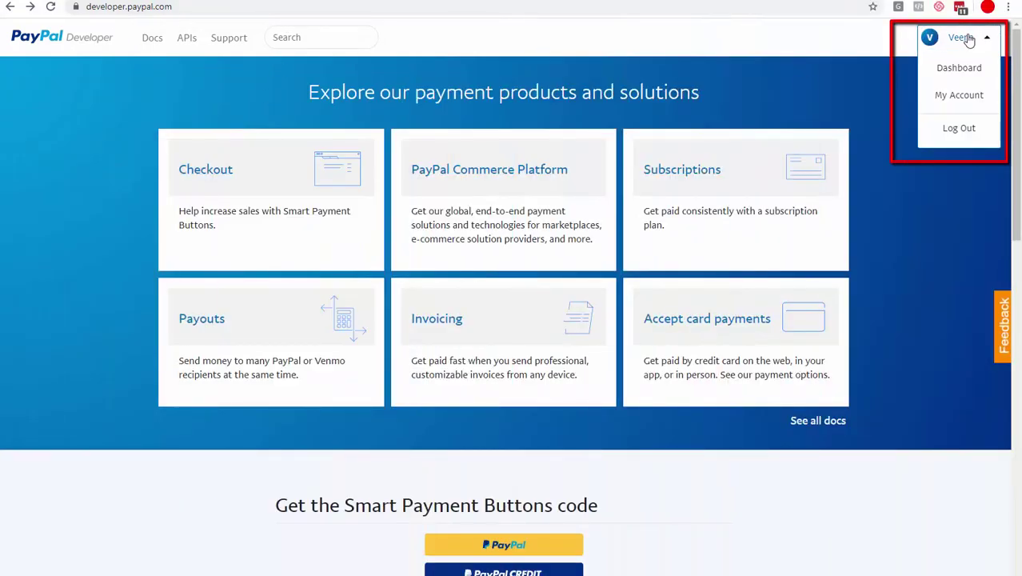
click(958, 96)
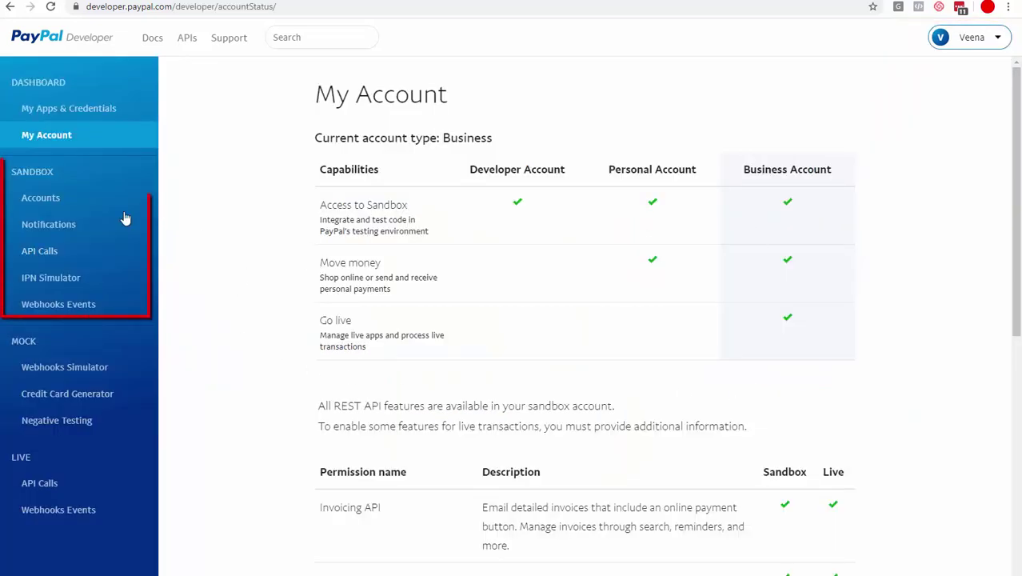
click(42, 197)
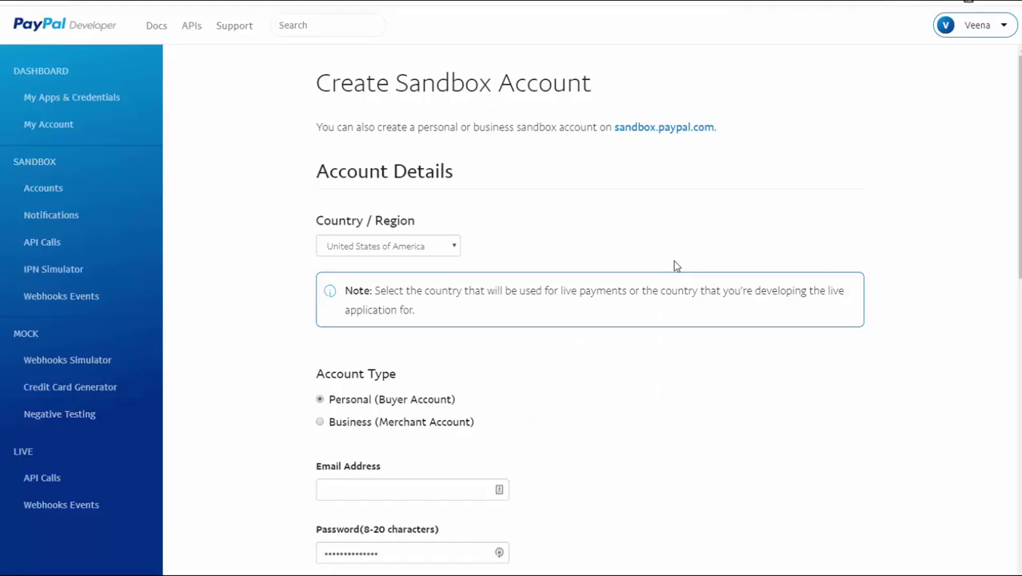
Step: Choose Business (Merchant Account) for a custom sandbox account and enter the seller's email address
scroll(674, 266, down, 2)
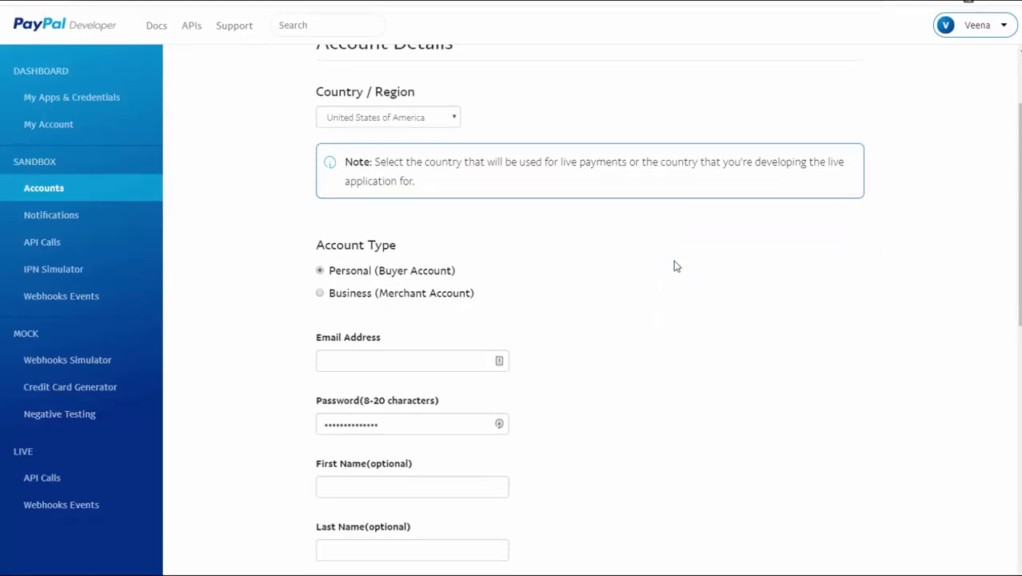
scroll(674, 265, down, 2)
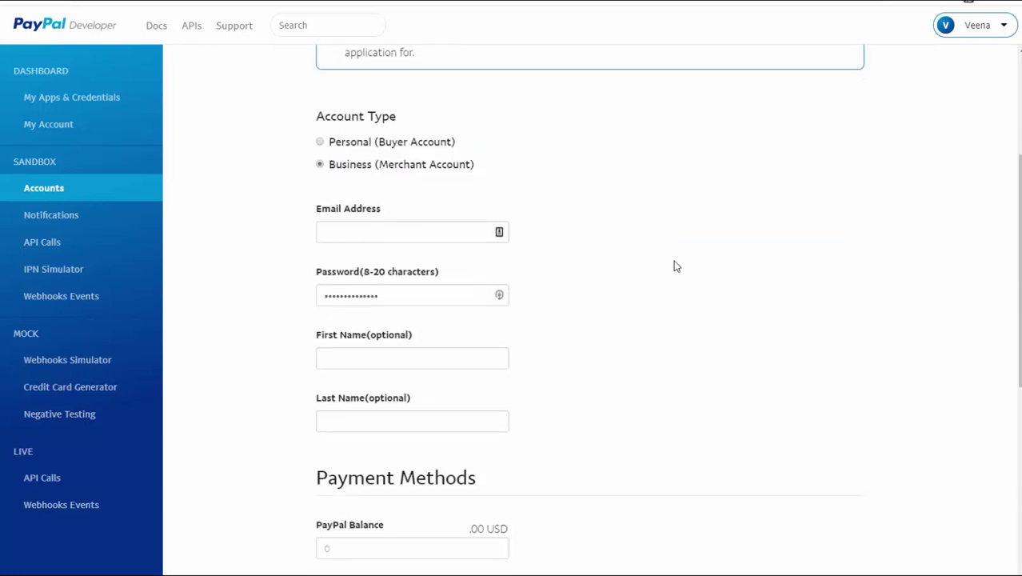
text(t@)
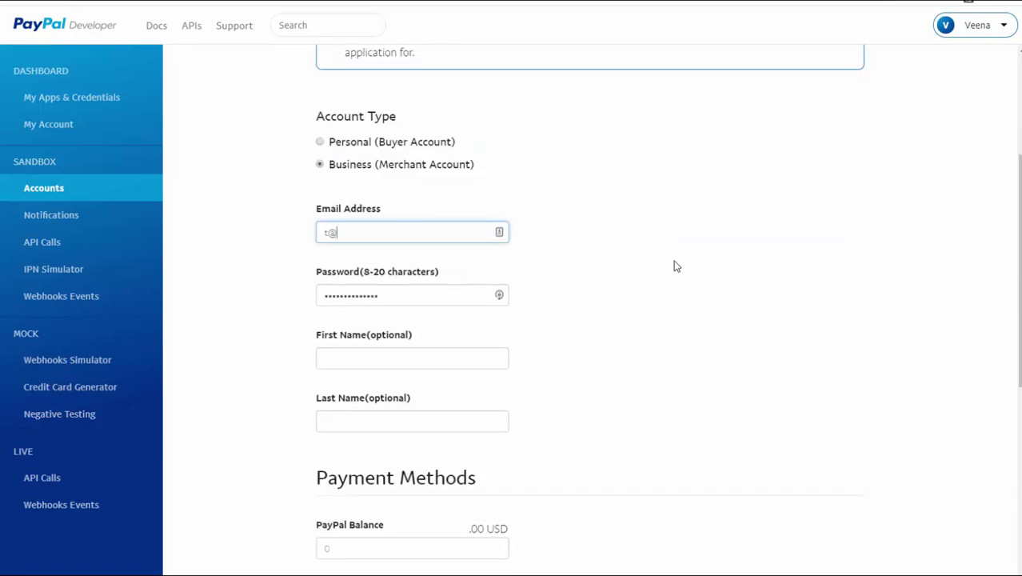
key(ctrl+a)
key(ctrl+v)
key(Tab)
key(shift+Tab)
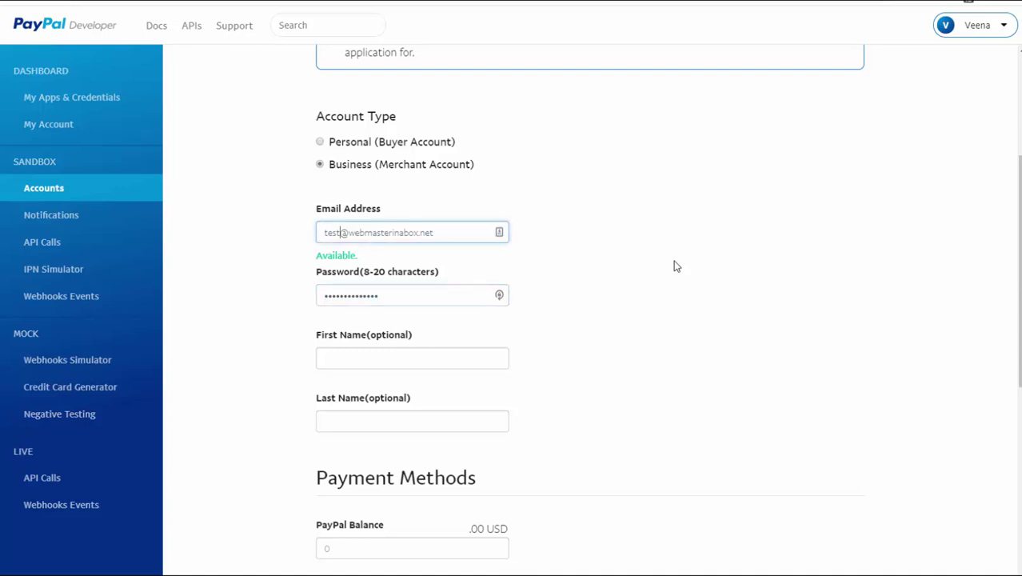
text(paypalseller)
scroll(674, 267, up, 3)
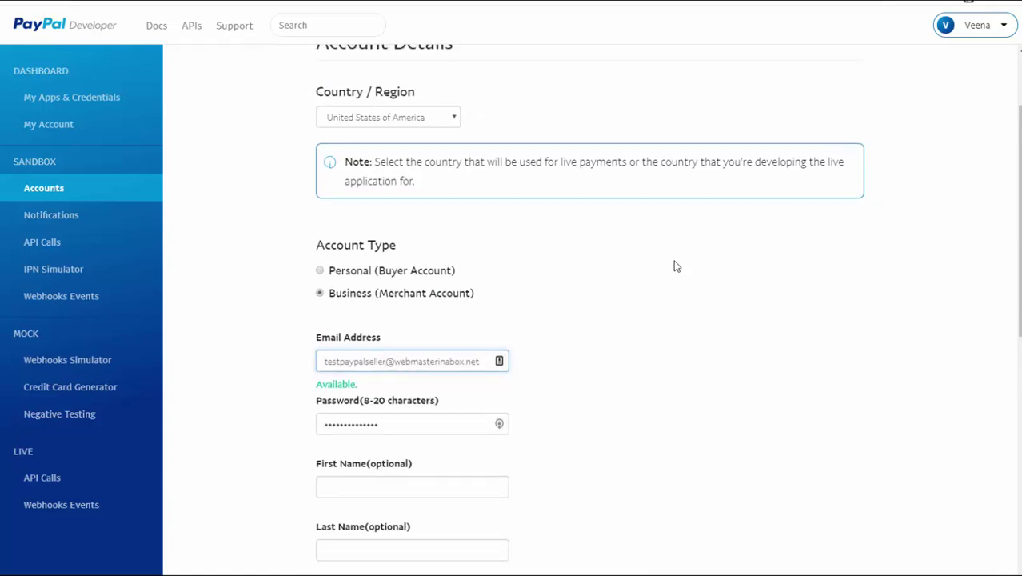
scroll(674, 267, down, 3)
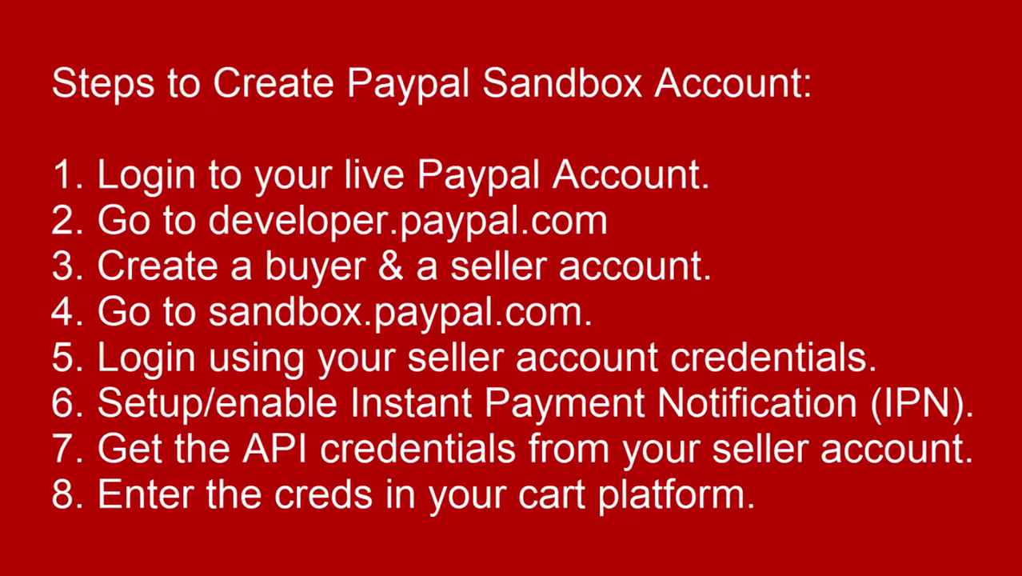